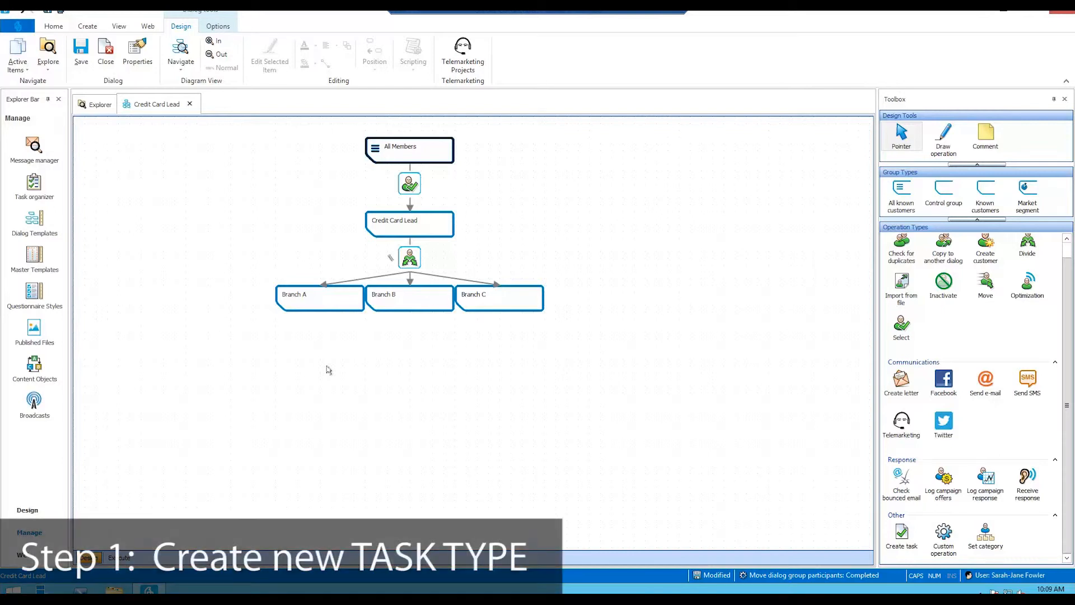
Switch to Dialogue Admin and open the Activity types under the database instance's Activity setup
{"action": "left_click", "coordinate": [1020, 15]}
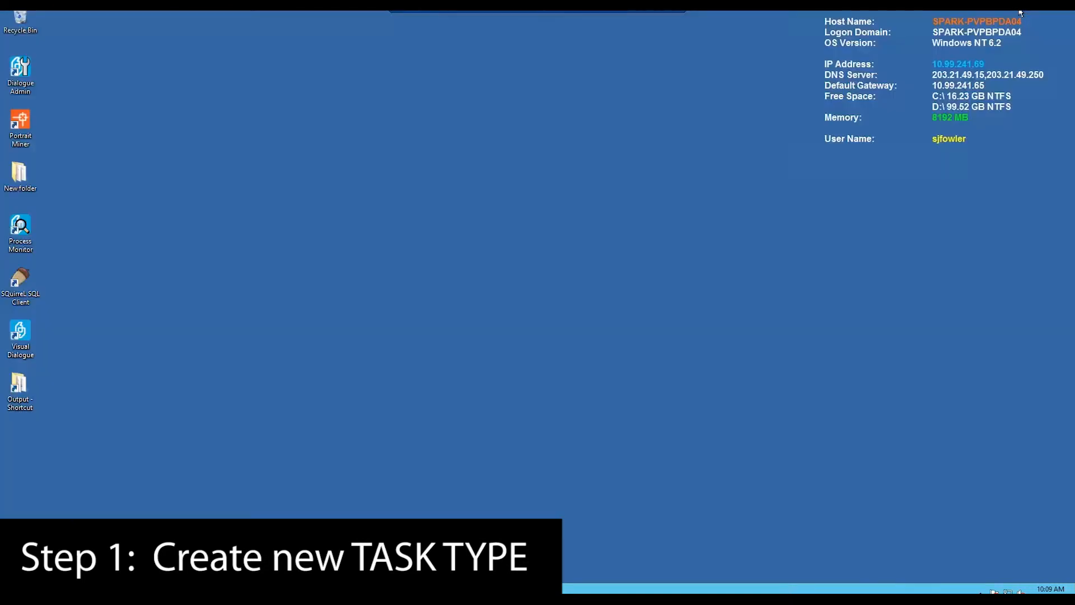
{"action": "double_click", "coordinate": [18, 75]}
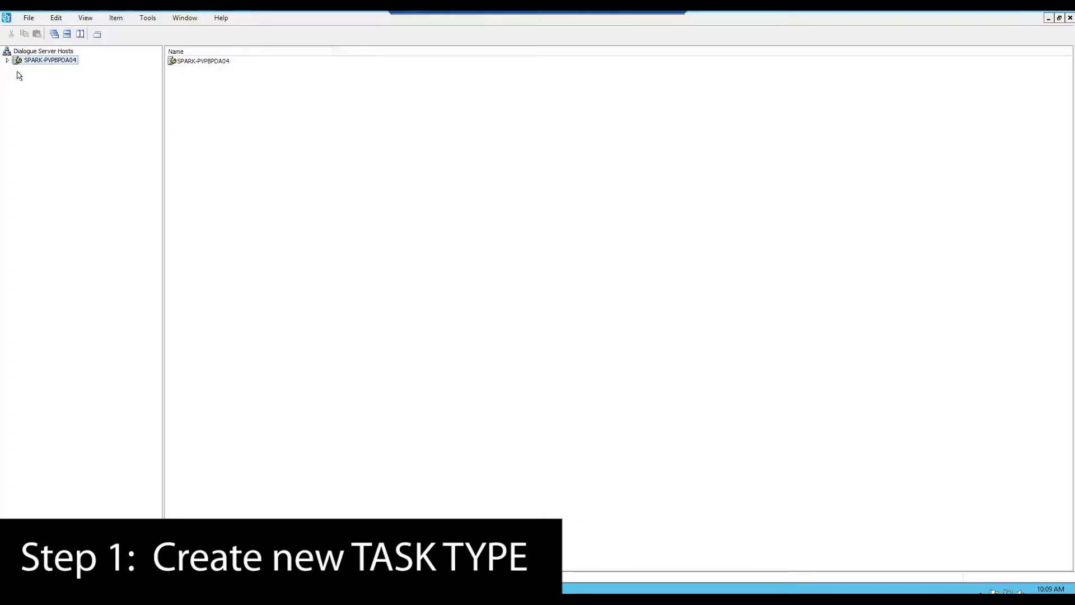
{"action": "double_click", "coordinate": [48, 62]}
{"action": "double_click", "coordinate": [48, 69]}
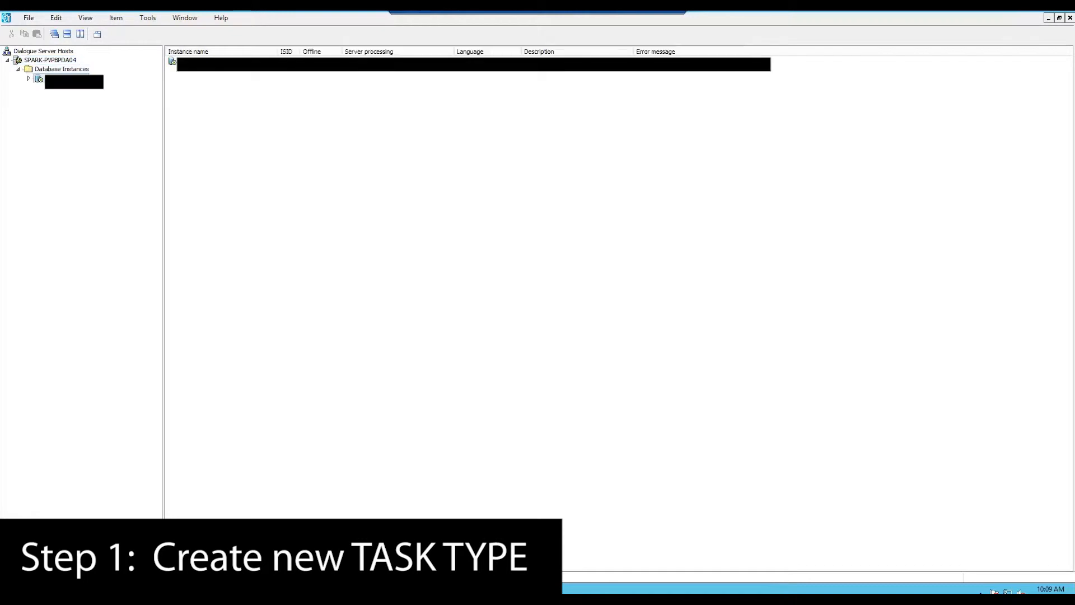
{"action": "double_click", "coordinate": [59, 80]}
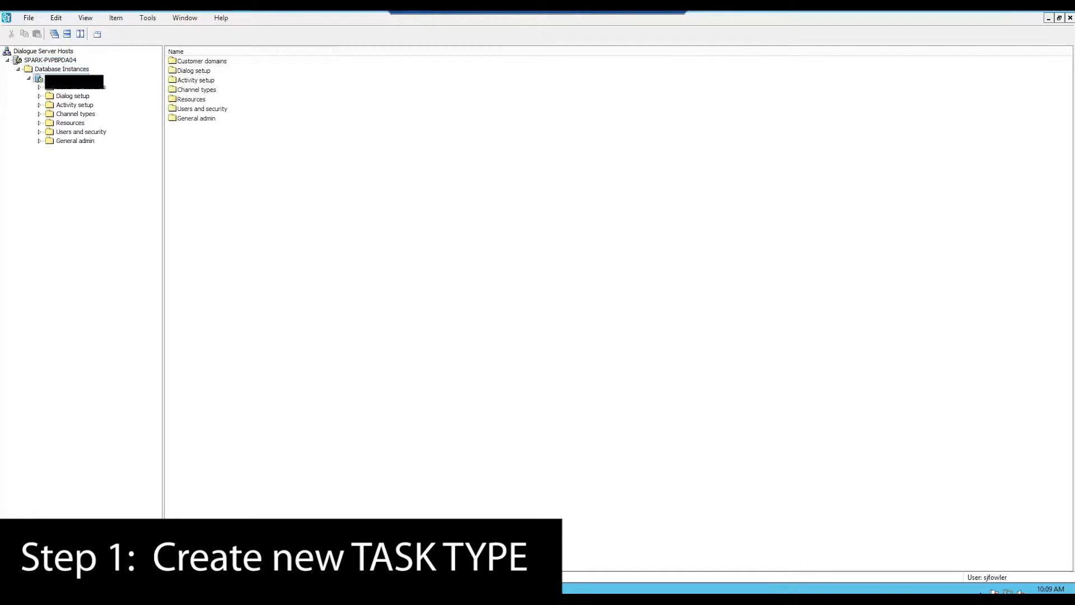
{"action": "double_click", "coordinate": [68, 106]}
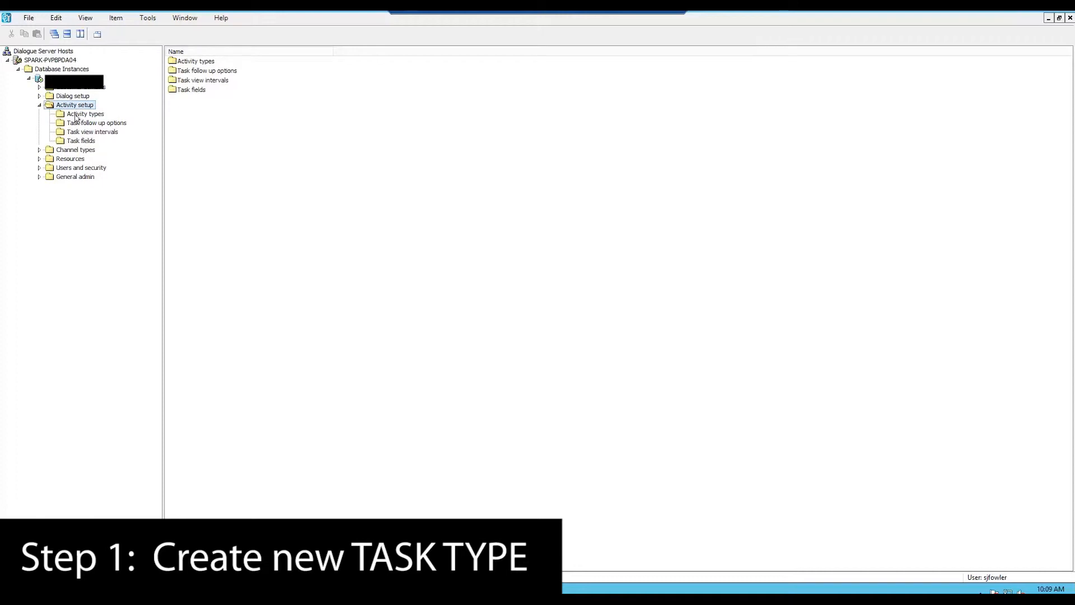
{"action": "left_click", "coordinate": [76, 115]}
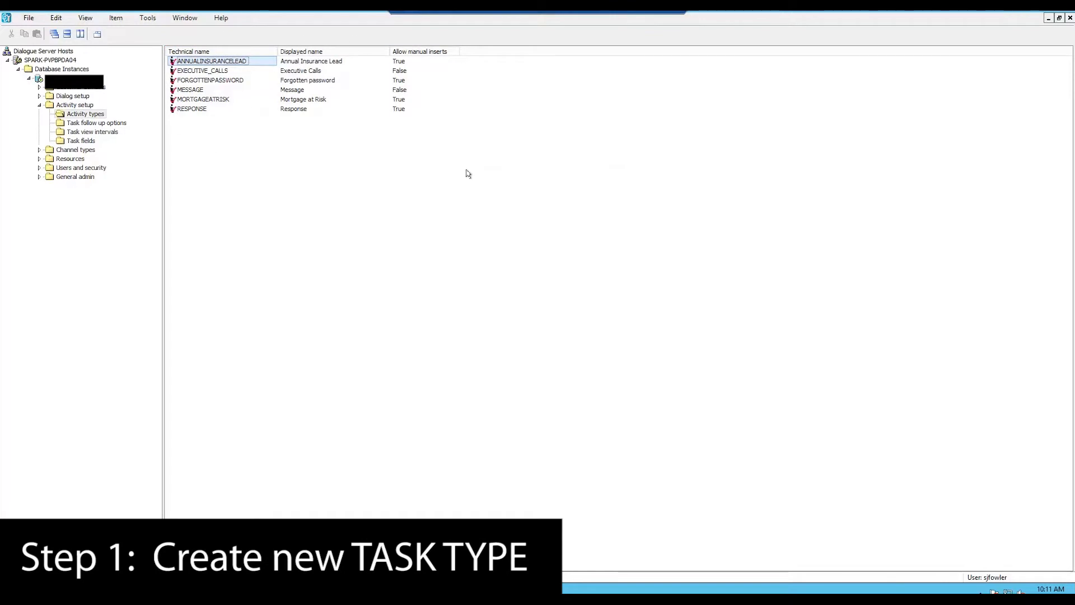
Create a new activity type with technical name CREDIT_CARD and displayed name Credit Card Lead
{"action": "right_click", "coordinate": [206, 159]}
{"action": "left_click", "coordinate": [218, 163]}
{"action": "type", "text": "CREDIT_CARD"}
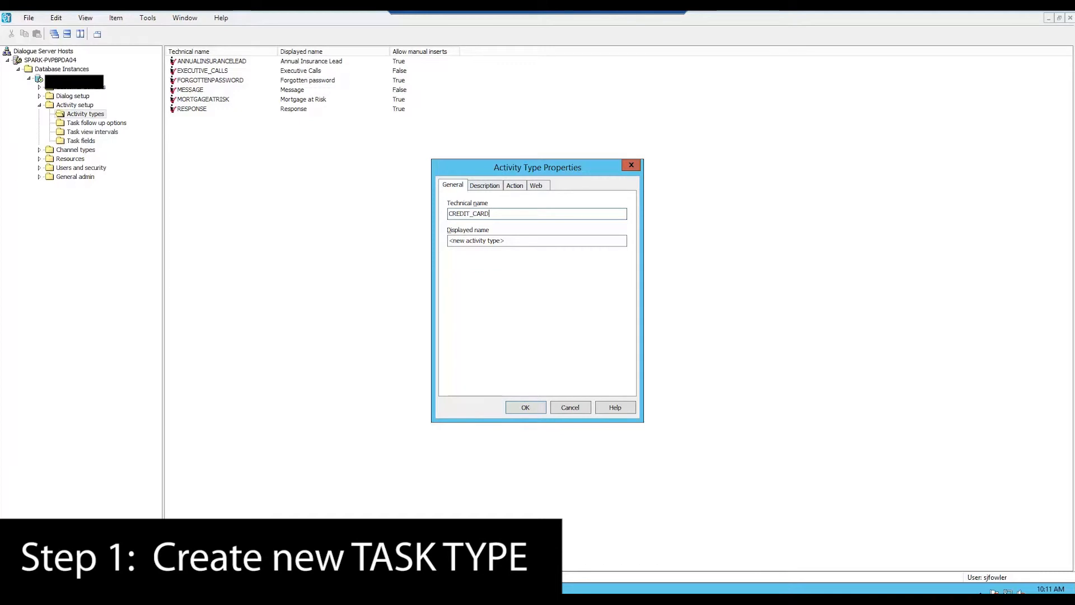
{"action": "key", "text": "Tab"}
{"action": "type", "text": "C"}
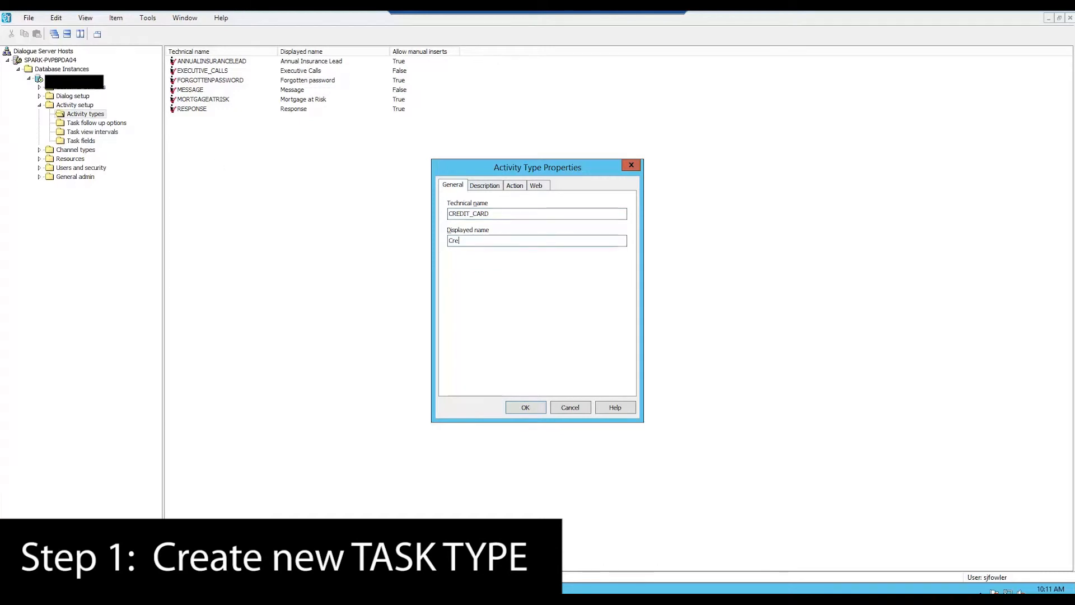
{"action": "type", "text": "redit Card Lead"}
Allow manual inserts of the new activity type in its web settings and save it
{"action": "left_click", "coordinate": [534, 186]}
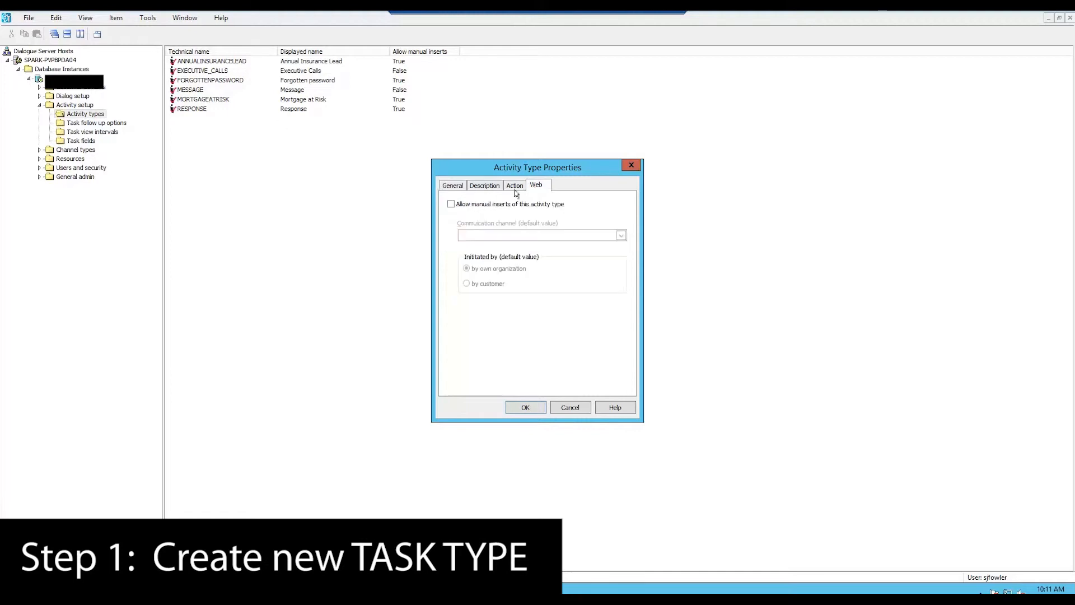
{"action": "left_click", "coordinate": [452, 204]}
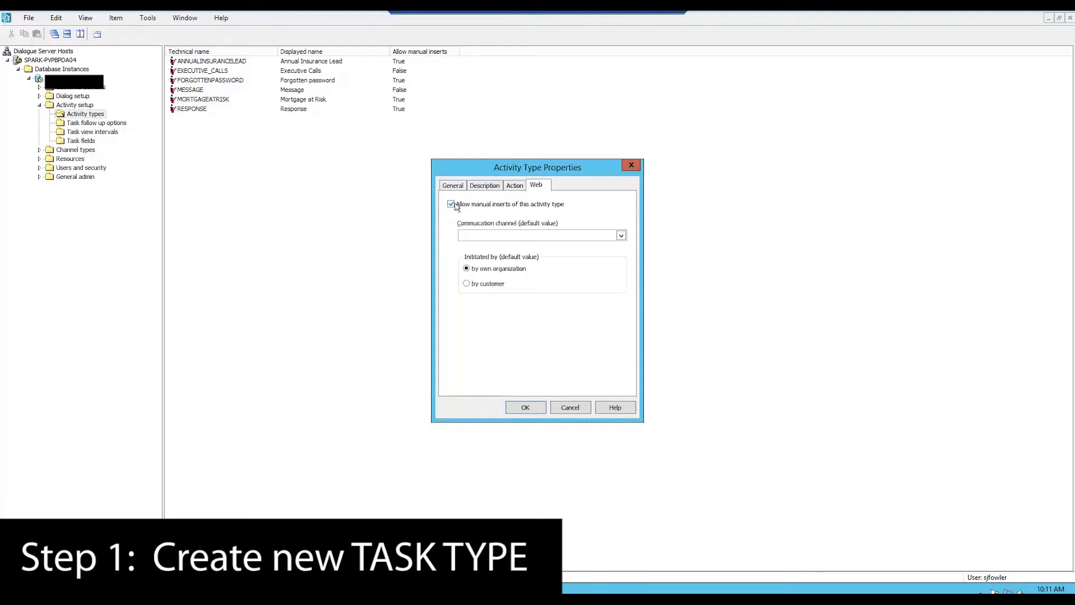
{"action": "left_click", "coordinate": [524, 408]}
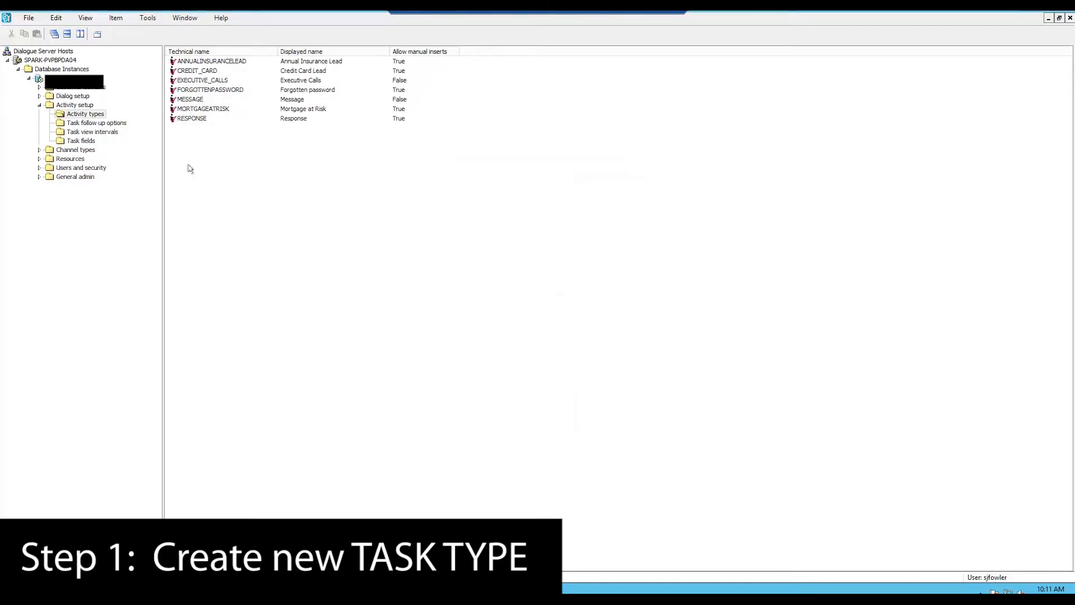
{"action": "right_click", "coordinate": [186, 73]}
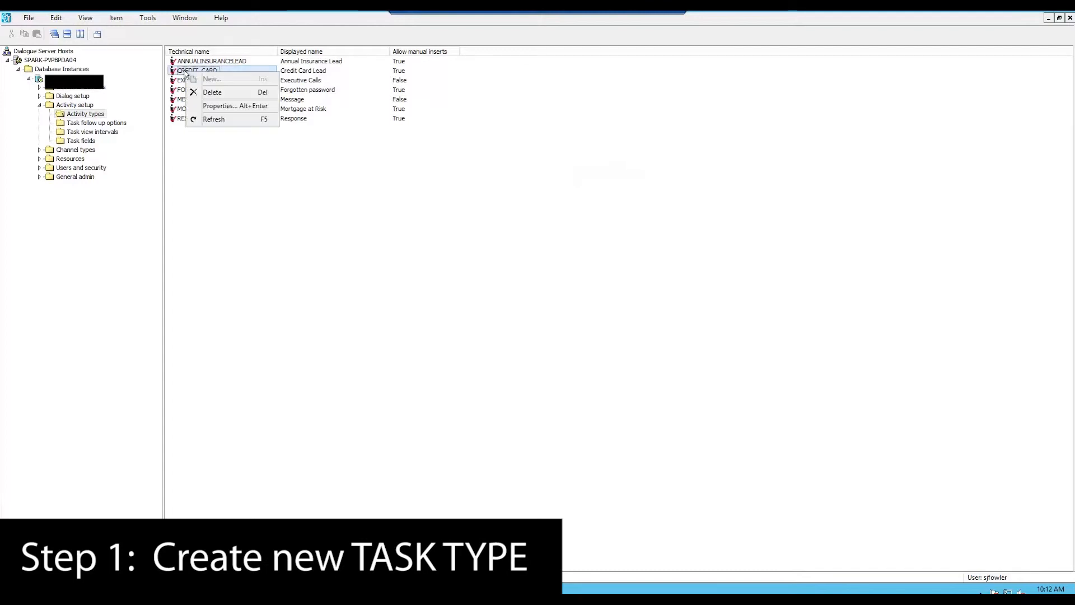
{"action": "left_click", "coordinate": [370, 174]}
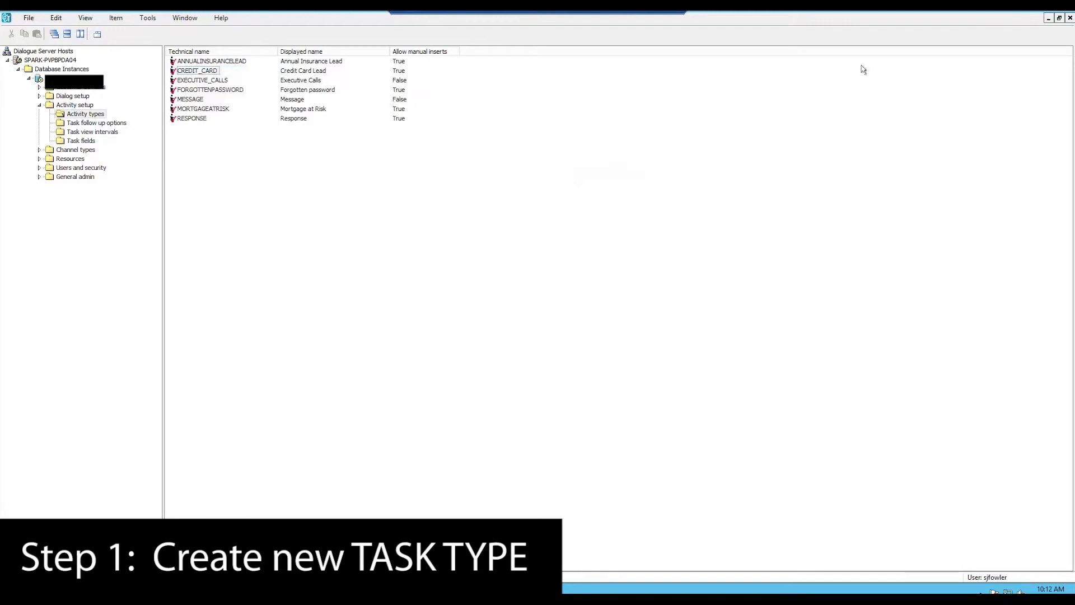
Switch back to the Credit Card Lead dialog in Visual Dialogue and refresh its data
{"action": "left_click", "coordinate": [1048, 18]}
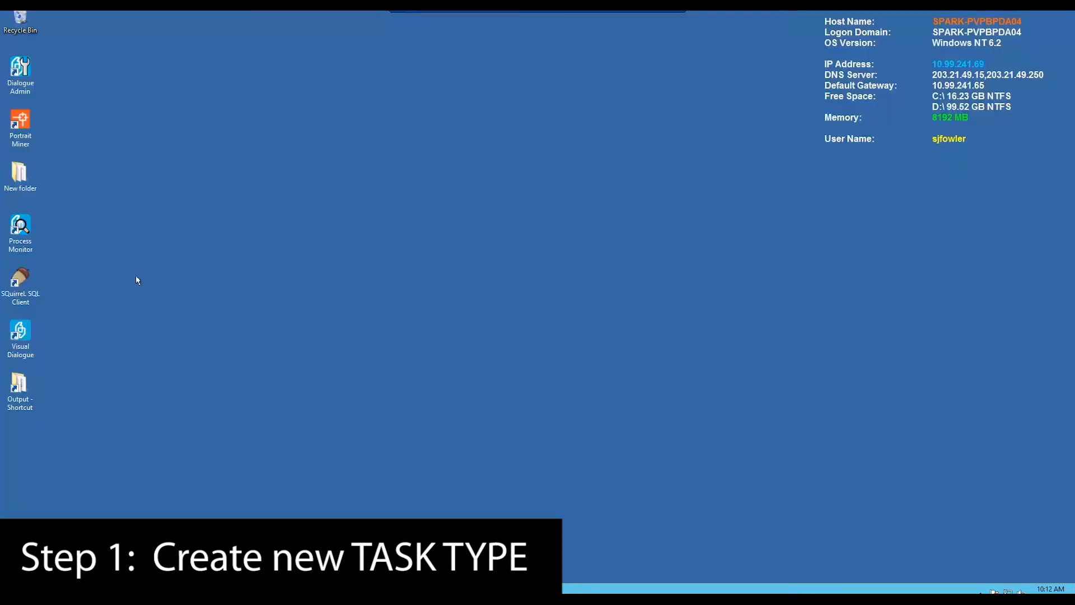
{"action": "left_click", "coordinate": [148, 589]}
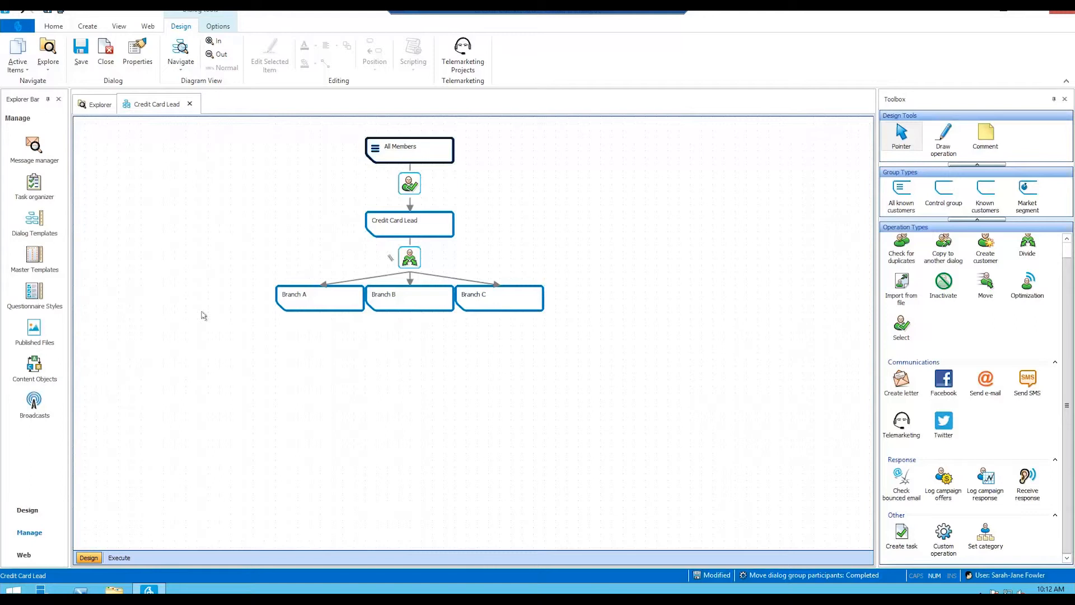
{"action": "left_click", "coordinate": [116, 25]}
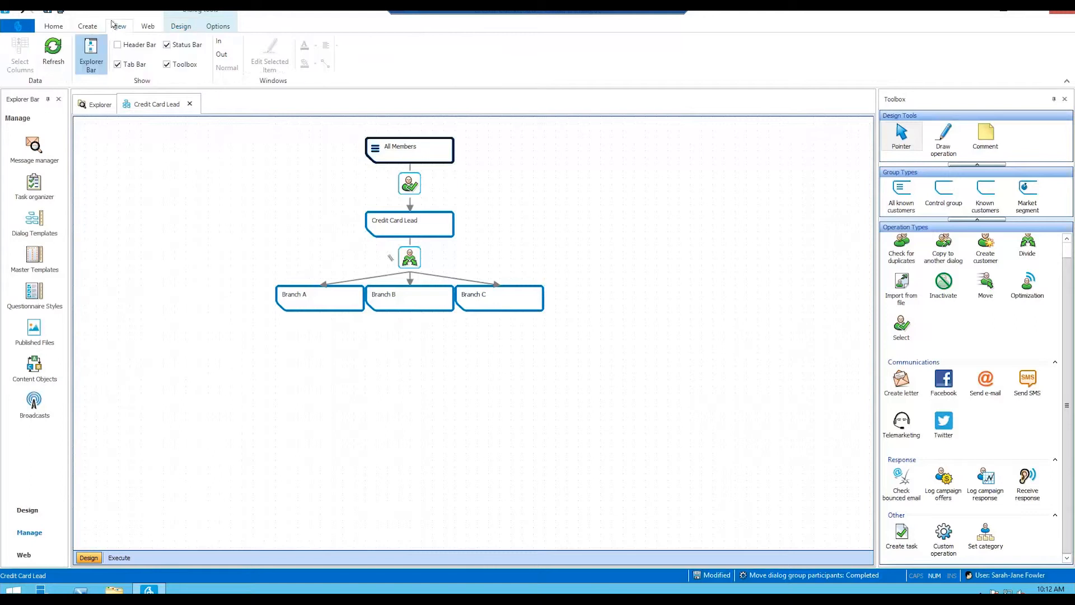
{"action": "left_click", "coordinate": [54, 48]}
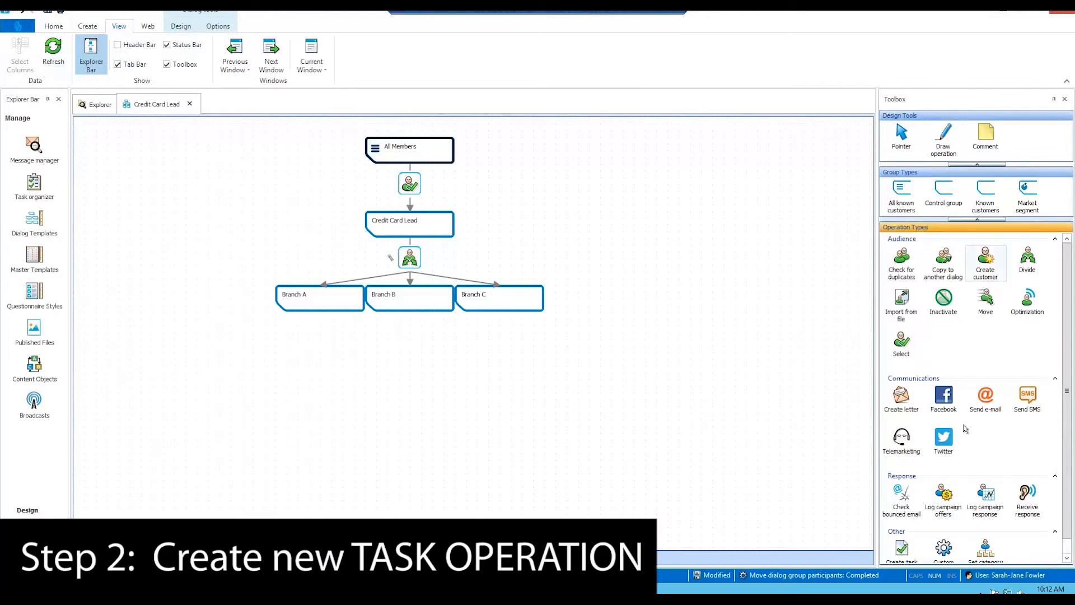
Draw a Create task operation from Branch A to a new known-customers group named Task created below it
{"action": "left_click", "coordinate": [905, 552]}
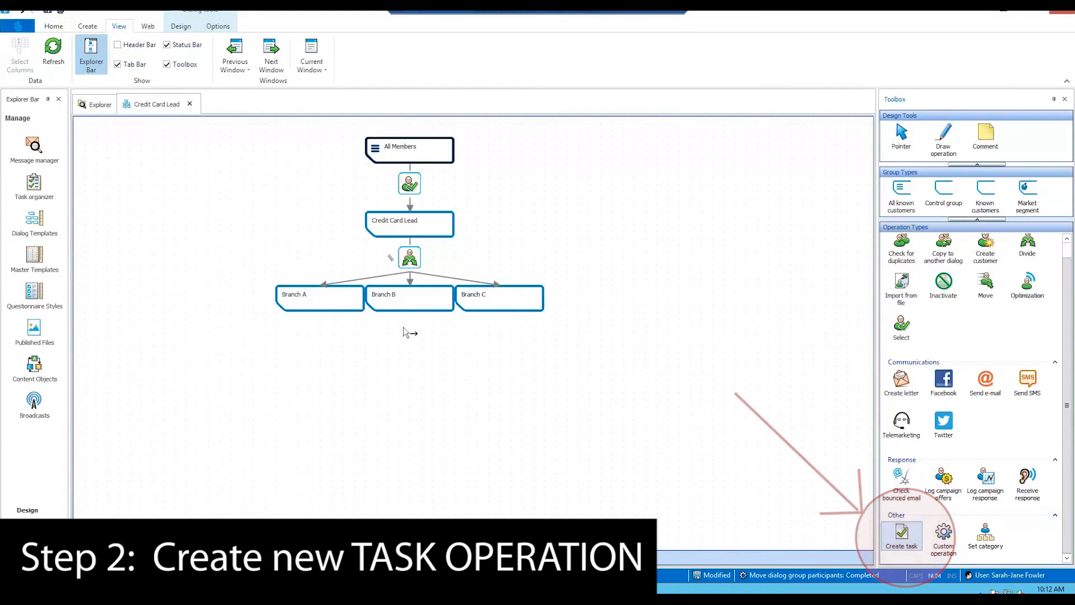
{"action": "left_click_drag", "start_coordinate": [312, 304], "coordinate": [321, 372]}
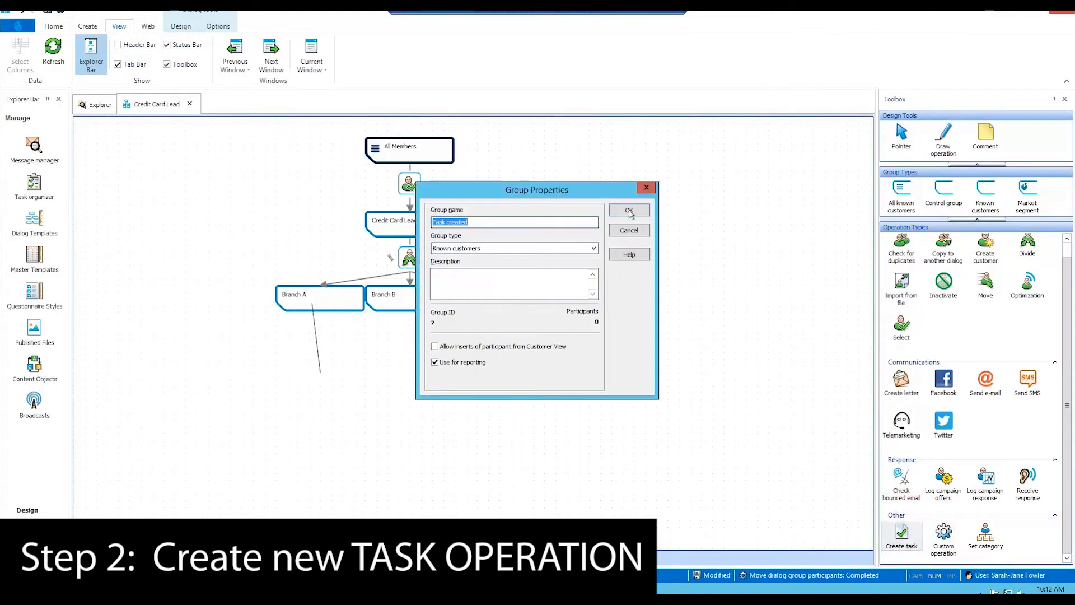
{"action": "left_click", "coordinate": [628, 212]}
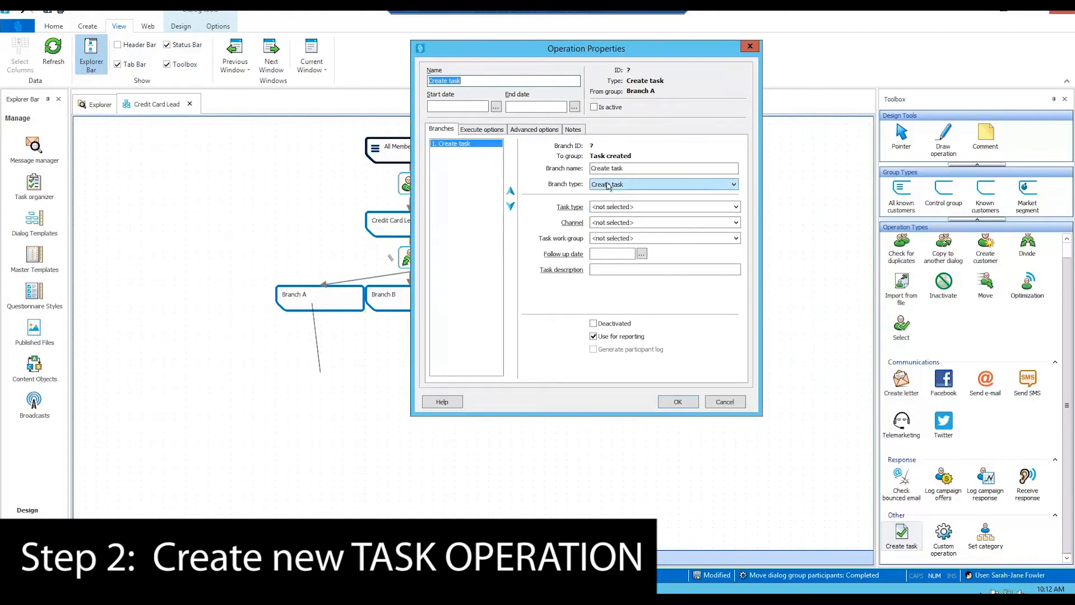
Set the operation's branch type to Create task (Spark), task type to Credit Card Lead, channel to Call and work group to A BRANCH A
{"action": "left_click", "coordinate": [672, 185]}
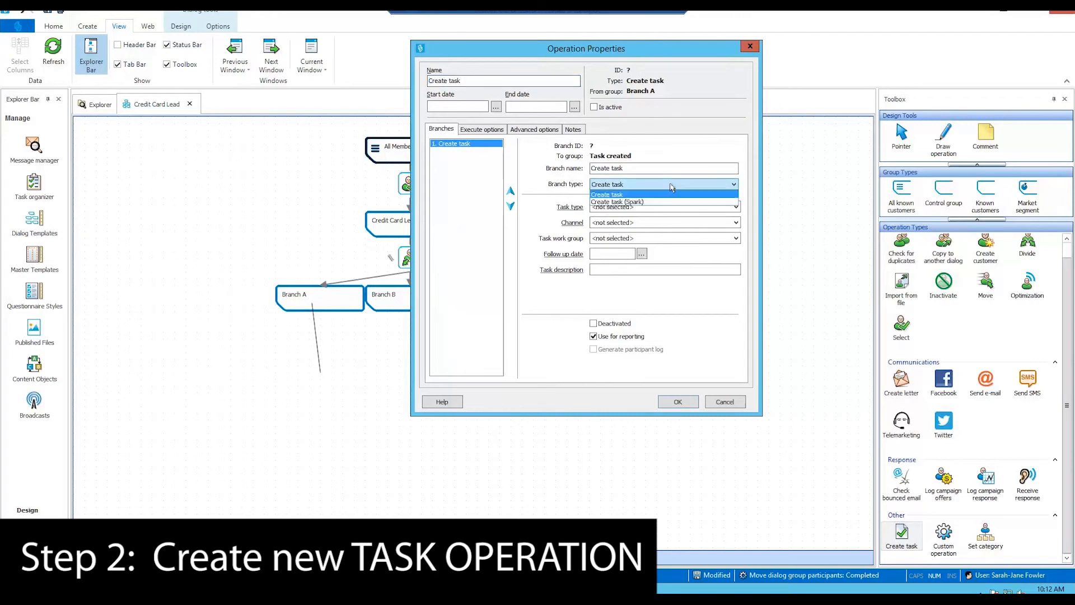
{"action": "left_click", "coordinate": [631, 203]}
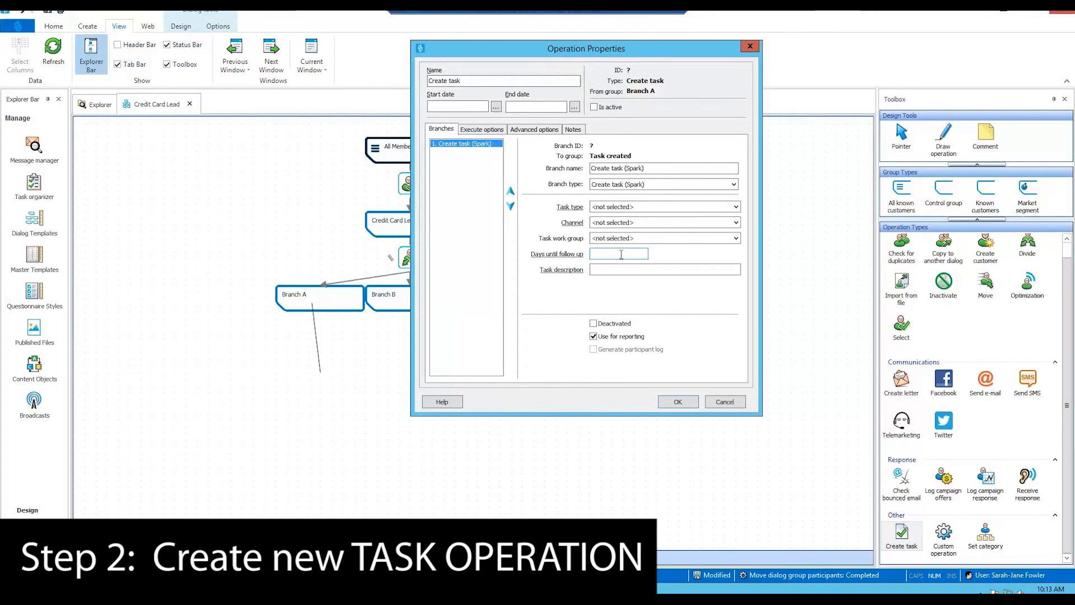
{"action": "left_click", "coordinate": [618, 207]}
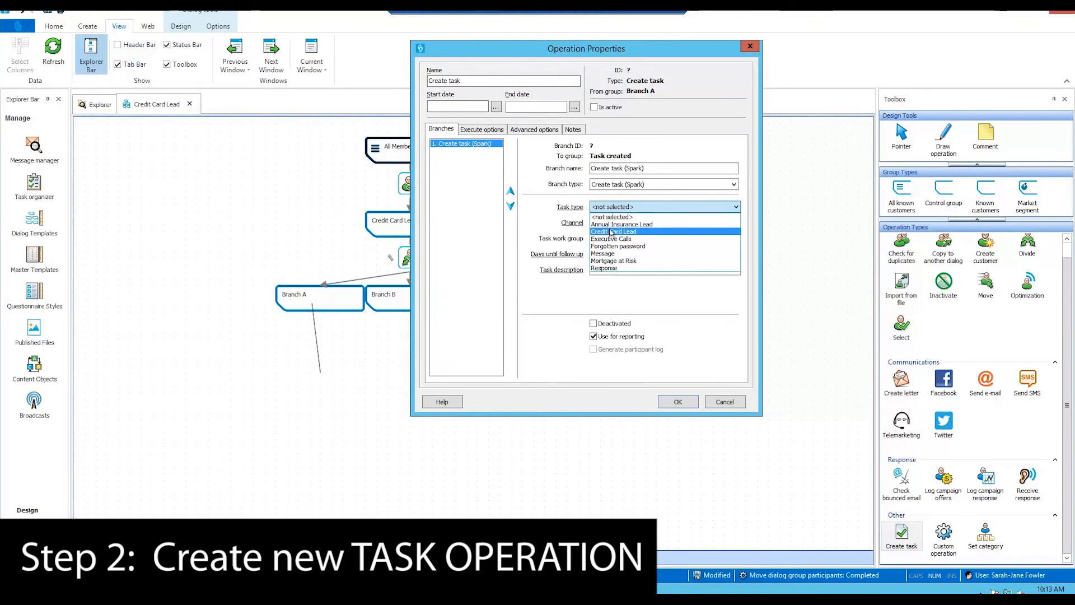
{"action": "left_click", "coordinate": [612, 232]}
{"action": "left_click", "coordinate": [609, 223]}
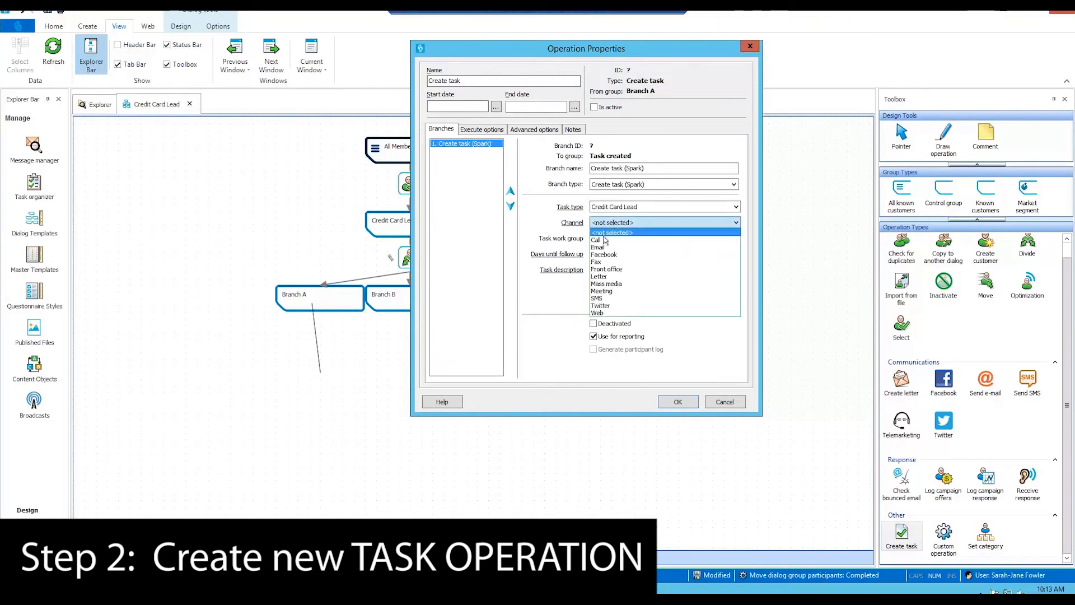
{"action": "left_click", "coordinate": [605, 239]}
{"action": "left_click", "coordinate": [605, 239]}
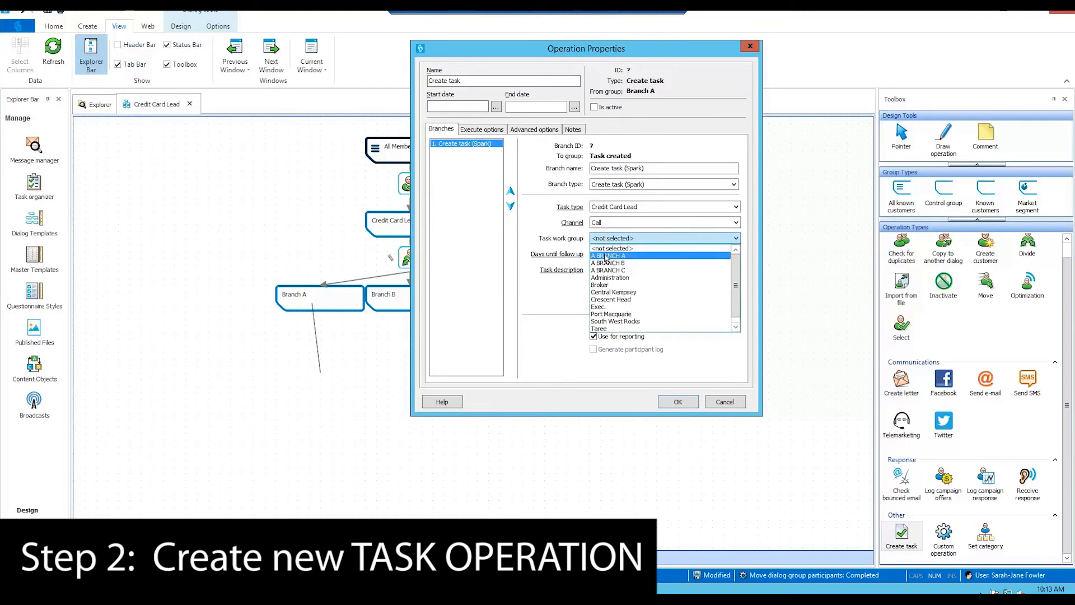
{"action": "left_click", "coordinate": [606, 257]}
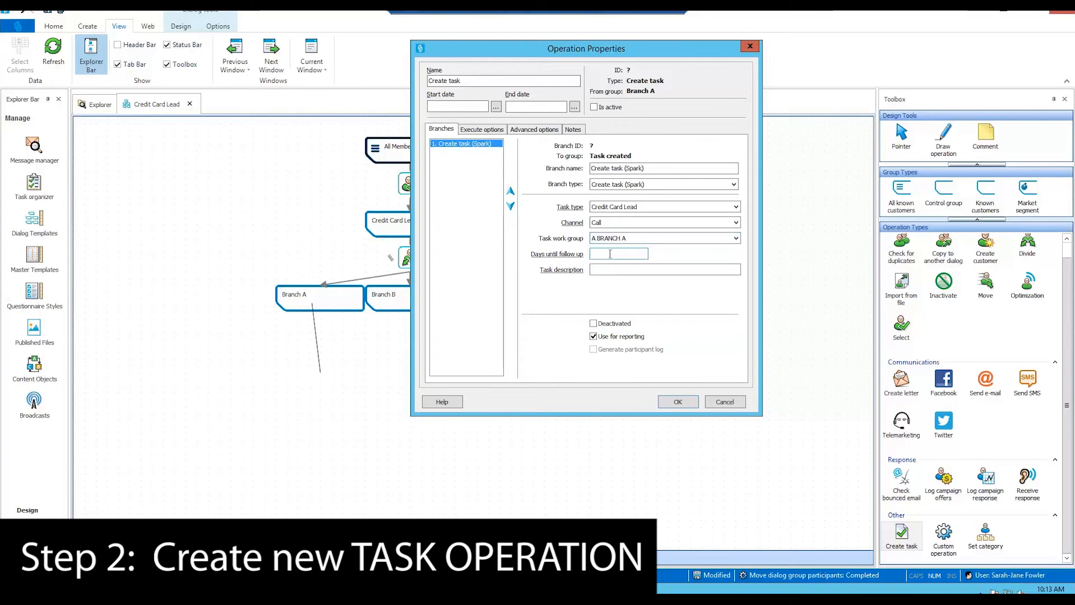
Set 7 days until follow up, describe the task as "Follow-up call to credit card propspects" and save the operation as active
{"action": "left_click", "coordinate": [601, 269]}
{"action": "type", "text": "Follow-uyp call to credit"}
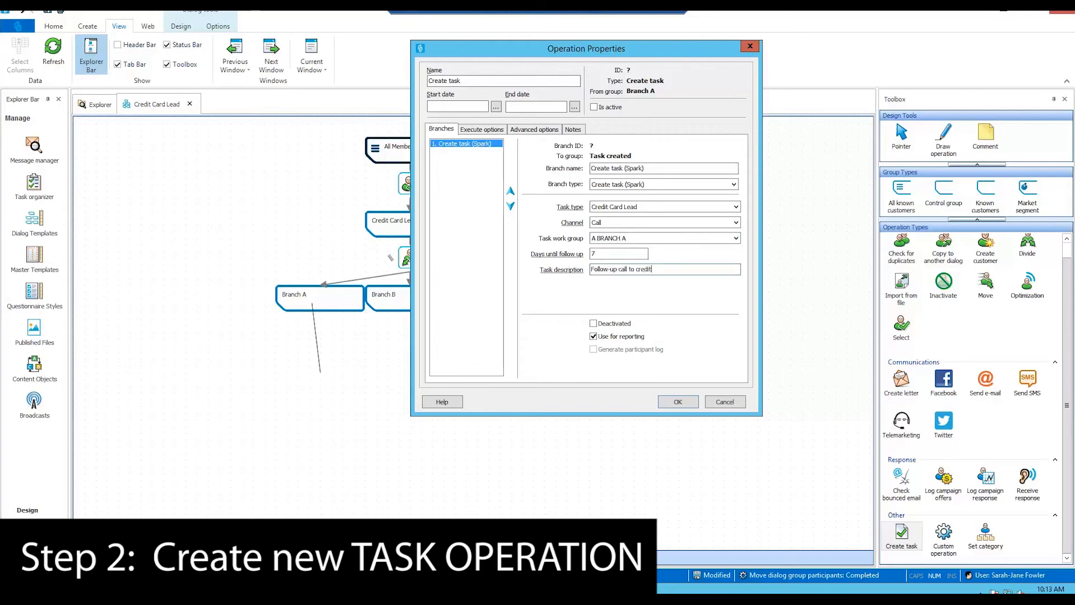
{"action": "type", "text": "card propspects"}
{"action": "left_click", "coordinate": [682, 406]}
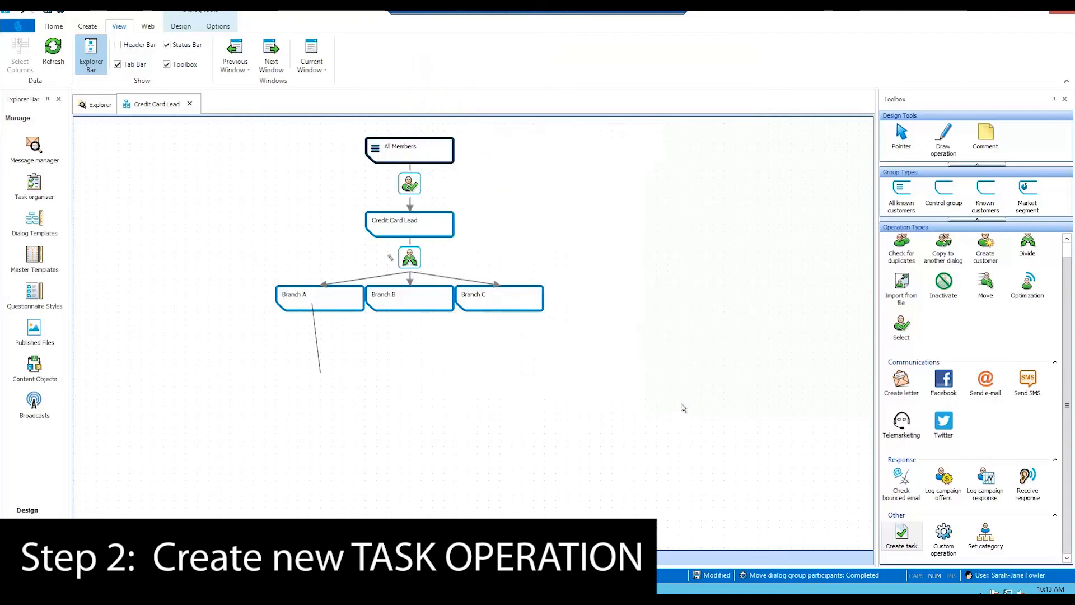
{"action": "left_click", "coordinate": [533, 396]}
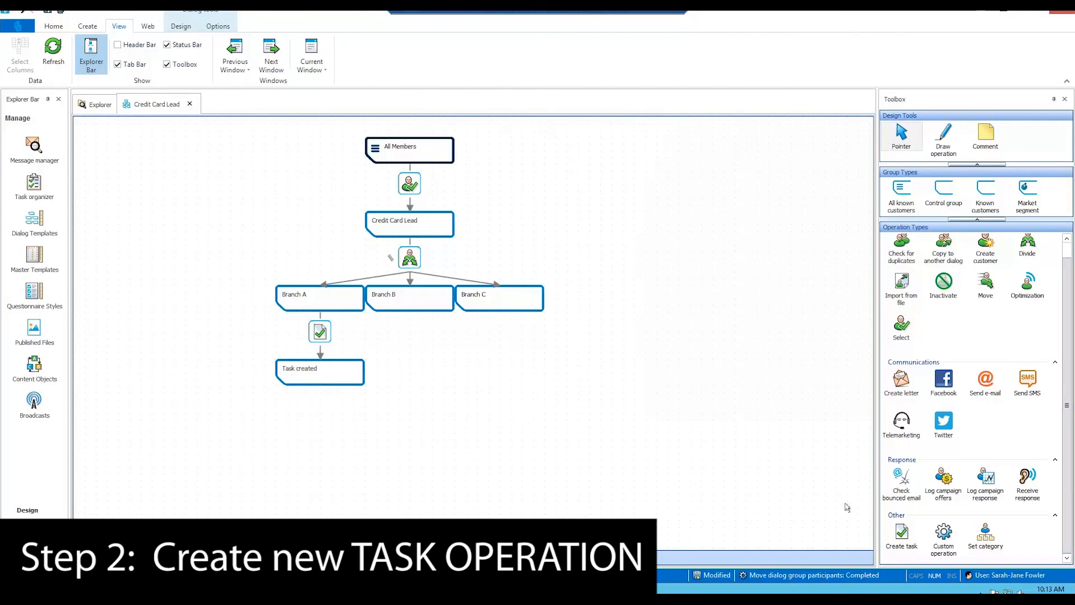
Add a Create task (Spark) operation under Branch B: Credit Card Lead, Call, A BRANCH B, 7 days until follow-up, description "Follow-up call to credit card propspects"
{"action": "left_click", "coordinate": [898, 534]}
{"action": "left_click", "coordinate": [403, 302]}
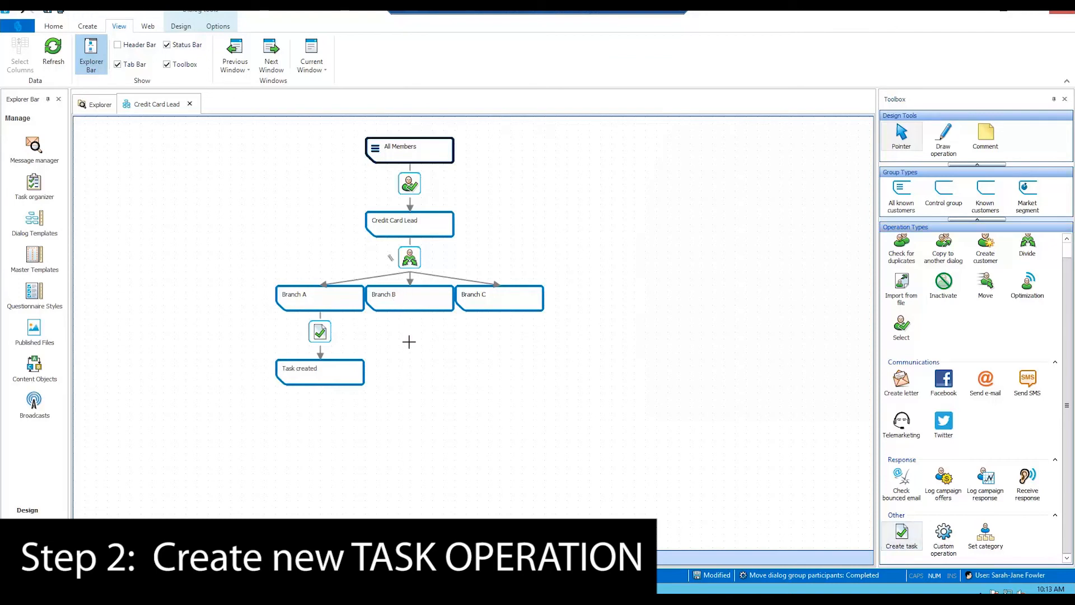
{"action": "left_click", "coordinate": [604, 222]}
{"action": "left_click", "coordinate": [597, 240]}
{"action": "left_click", "coordinate": [621, 269]}
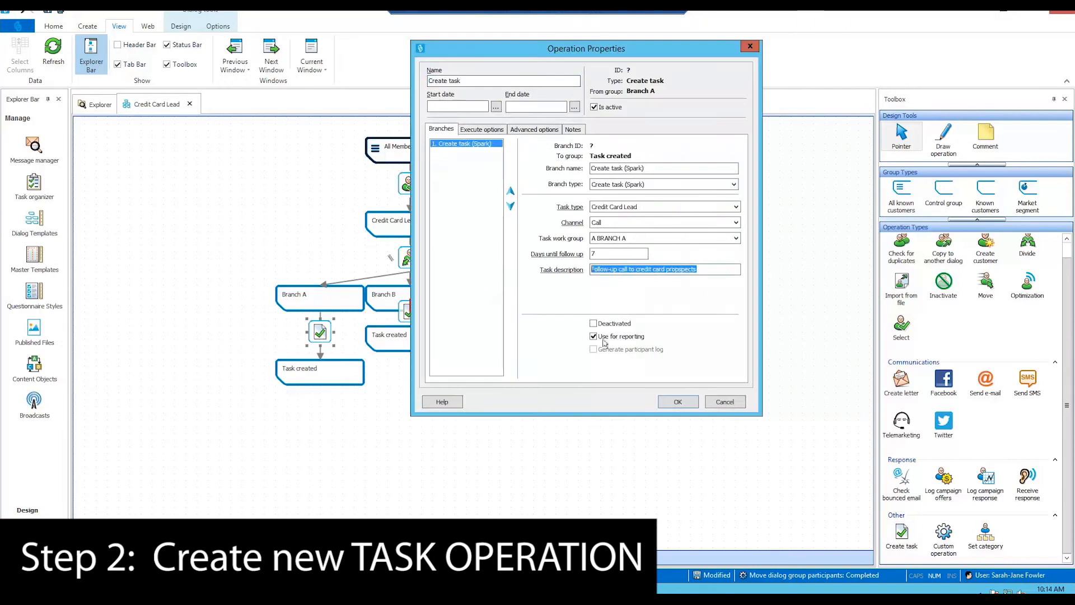
{"action": "type", "text": "Follow-up call to credit card propspects"}
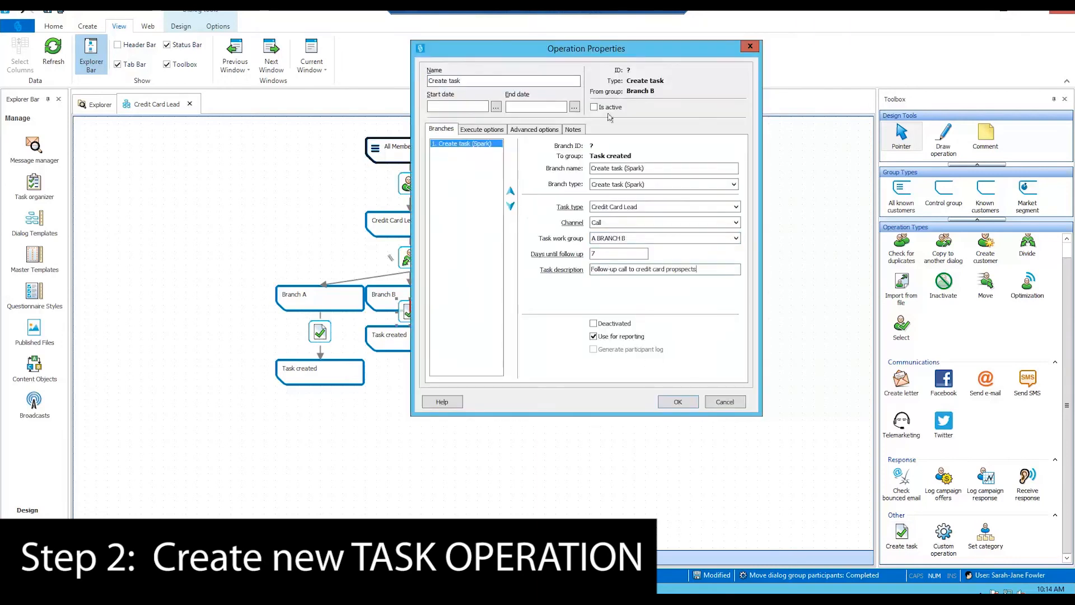
{"action": "left_click", "coordinate": [678, 402]}
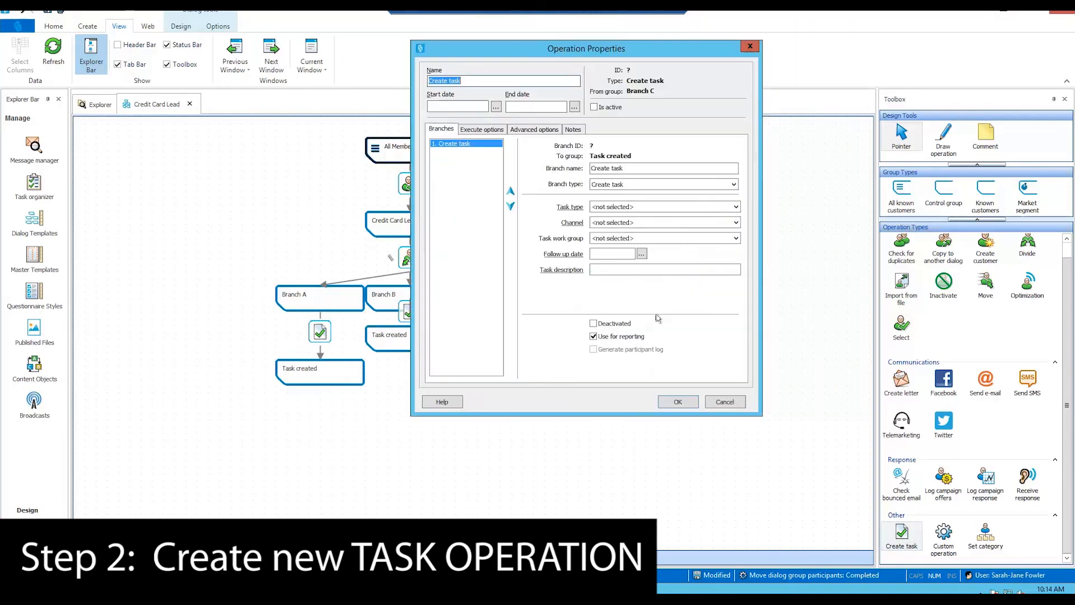
Configure Branch C's task operation as Create task (Spark): Credit Card Lead, Call, A BRANCH C, 7 days, "Follow-up call to credit card propspects", and save it
{"action": "left_click", "coordinate": [664, 207]}
{"action": "left_click", "coordinate": [616, 224]}
{"action": "left_click", "coordinate": [665, 238]}
{"action": "left_click", "coordinate": [606, 259]}
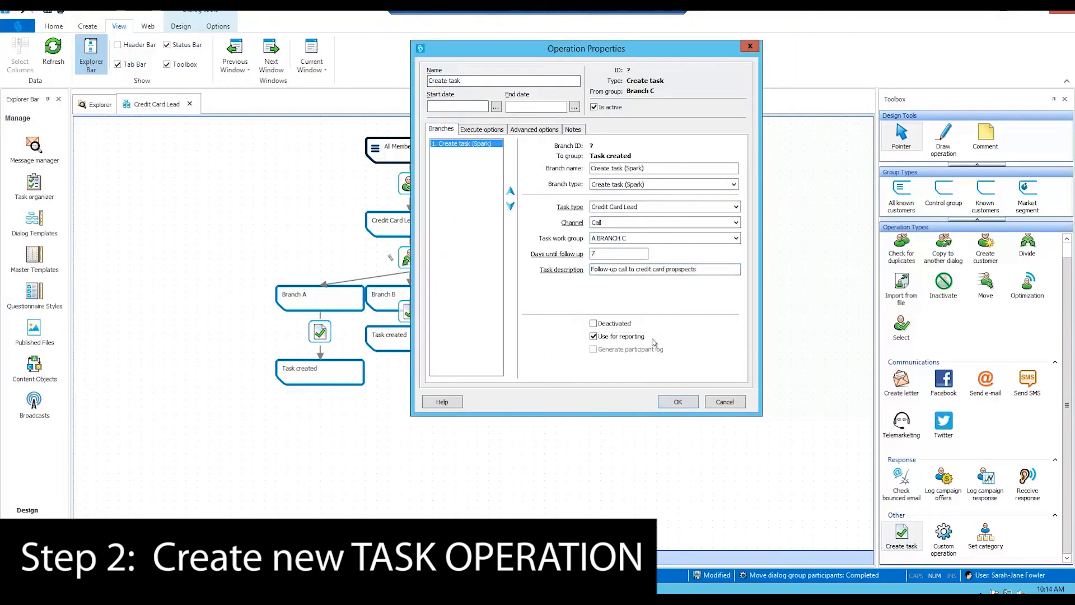
{"action": "left_click", "coordinate": [678, 402]}
Line up the task operations and Task created groups in even rows beneath Branches A, B and C
{"action": "right_click", "coordinate": [514, 351]}
{"action": "left_click", "coordinate": [644, 468]}
{"action": "right_click", "coordinate": [319, 331]}
{"action": "left_click", "coordinate": [448, 422]}
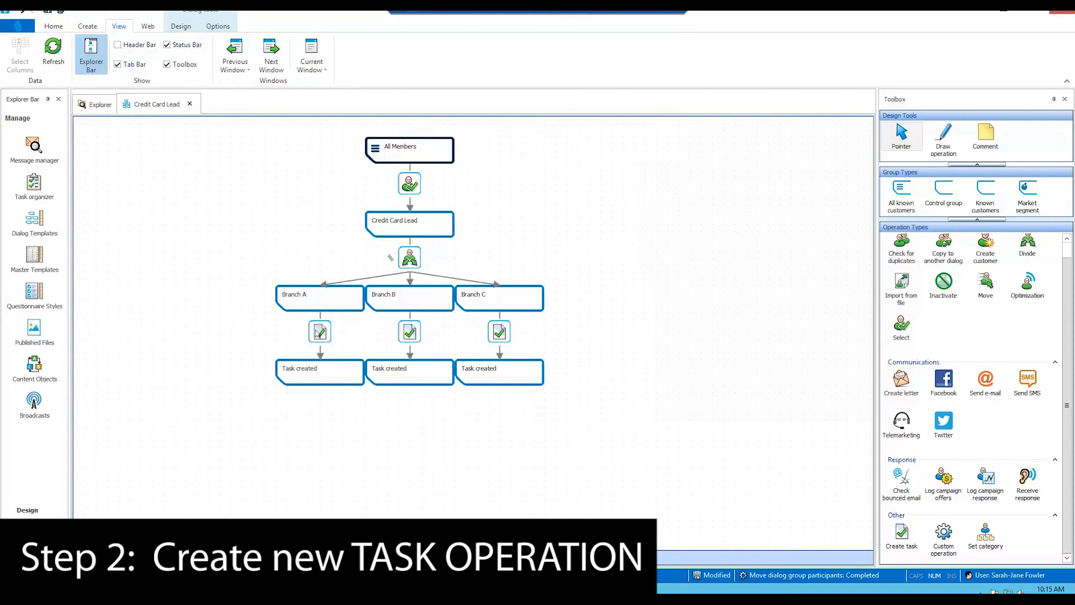
Enable Waterfall execution for Branch A's Create task operation, running only when participants were moved, and save it
{"action": "double_click", "coordinate": [319, 332]}
{"action": "left_click", "coordinate": [480, 132]}
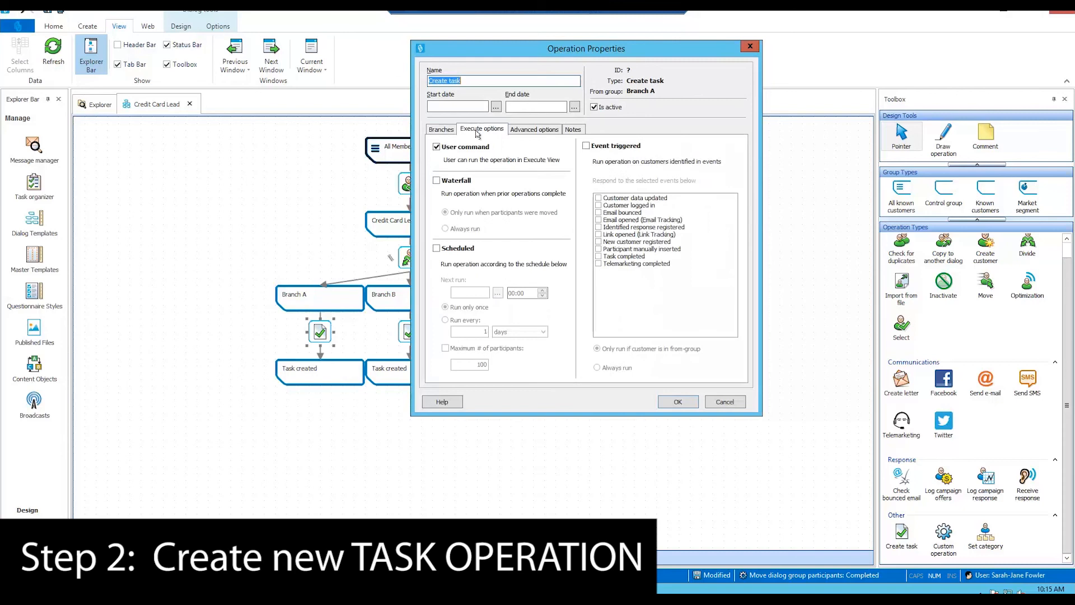
{"action": "left_click", "coordinate": [452, 183]}
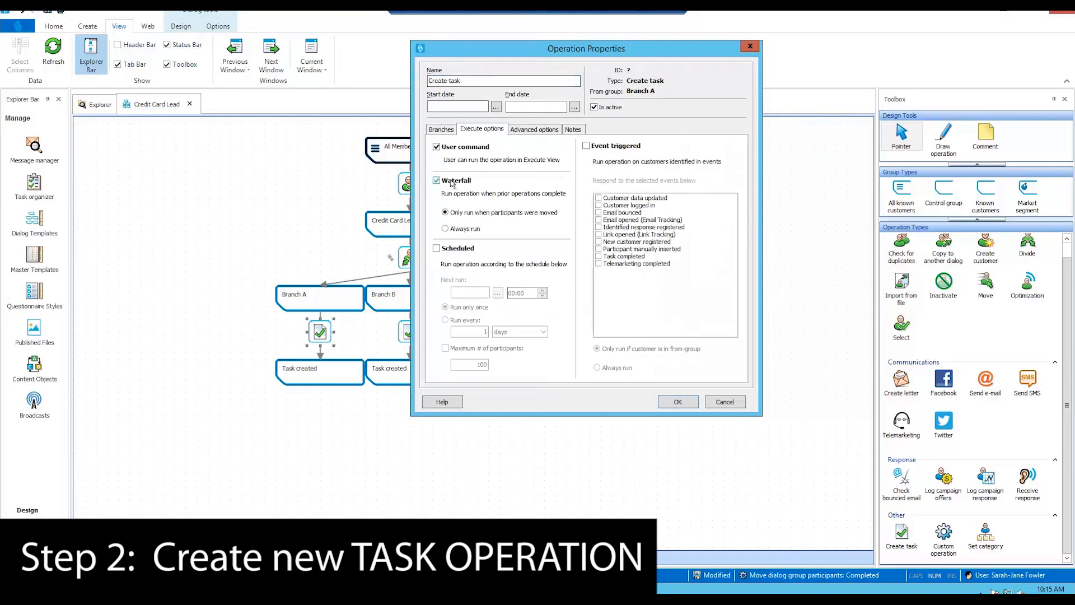
{"action": "left_click", "coordinate": [672, 403]}
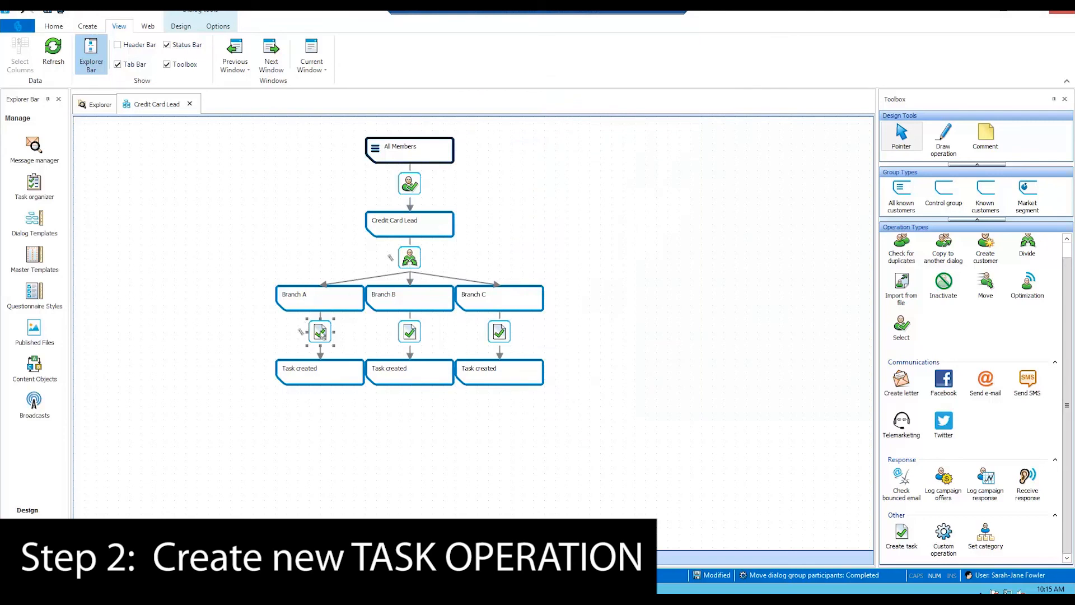
{"action": "left_click", "coordinate": [320, 381]}
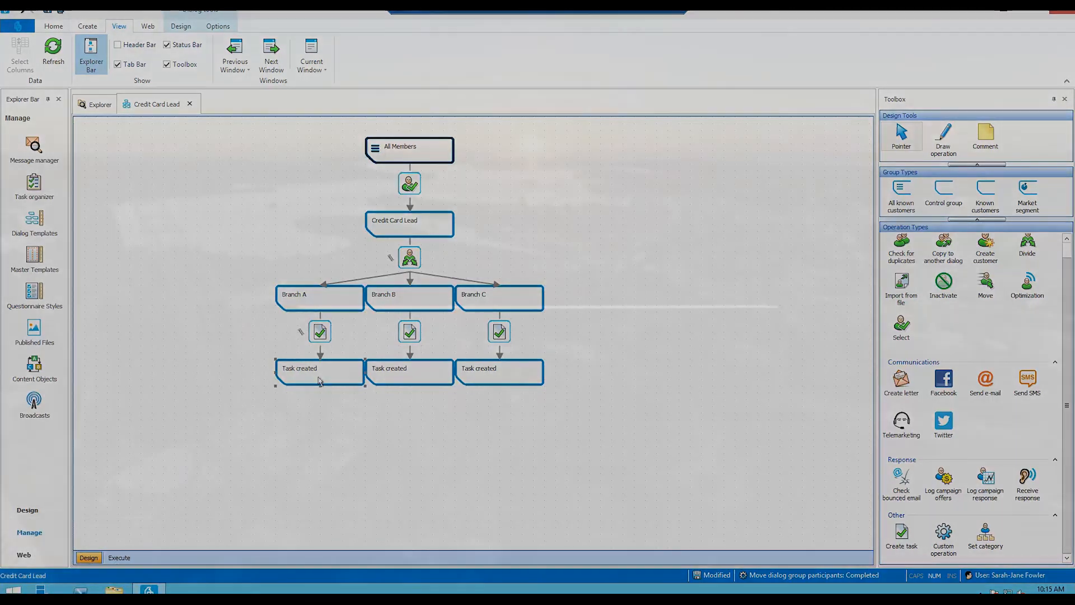